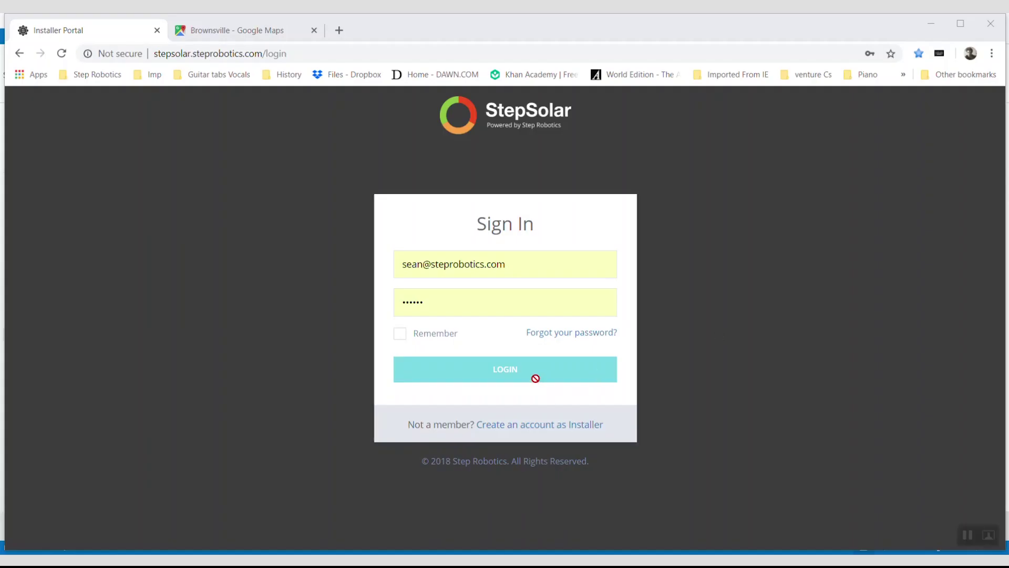
Step: Sign in, start a new proposal and pick the portrait as the client photo
click(535, 375)
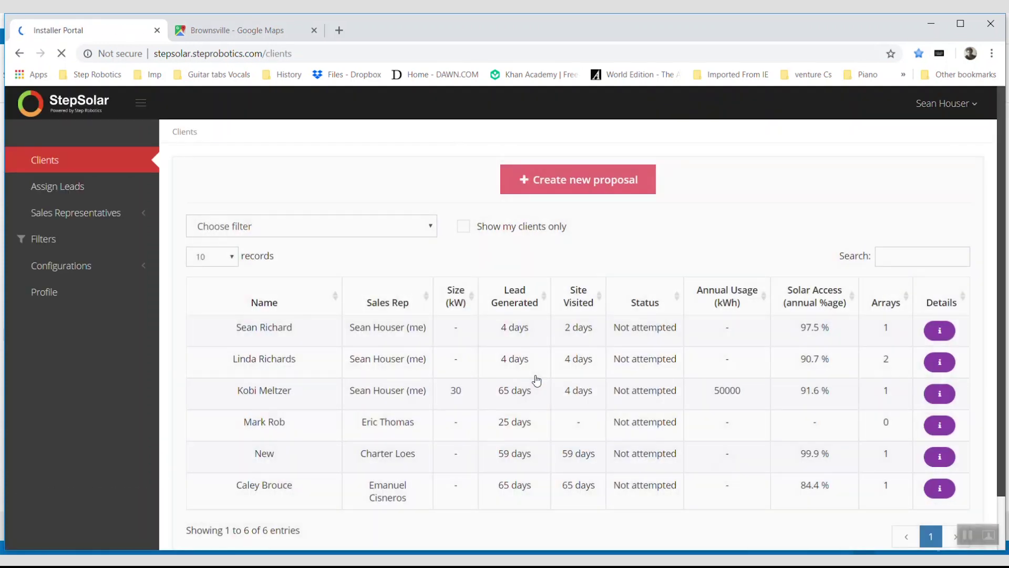
click(622, 188)
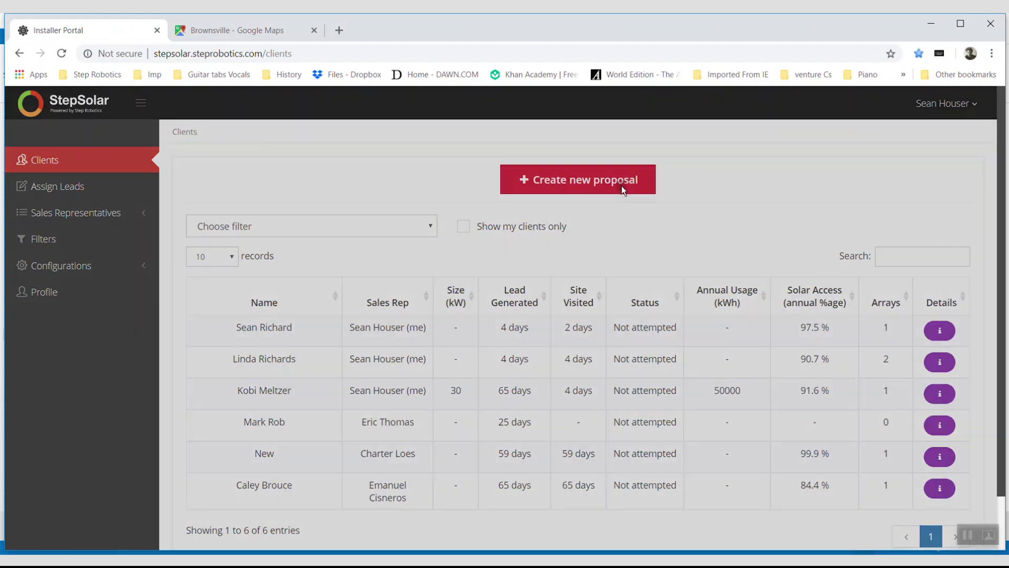
click(488, 299)
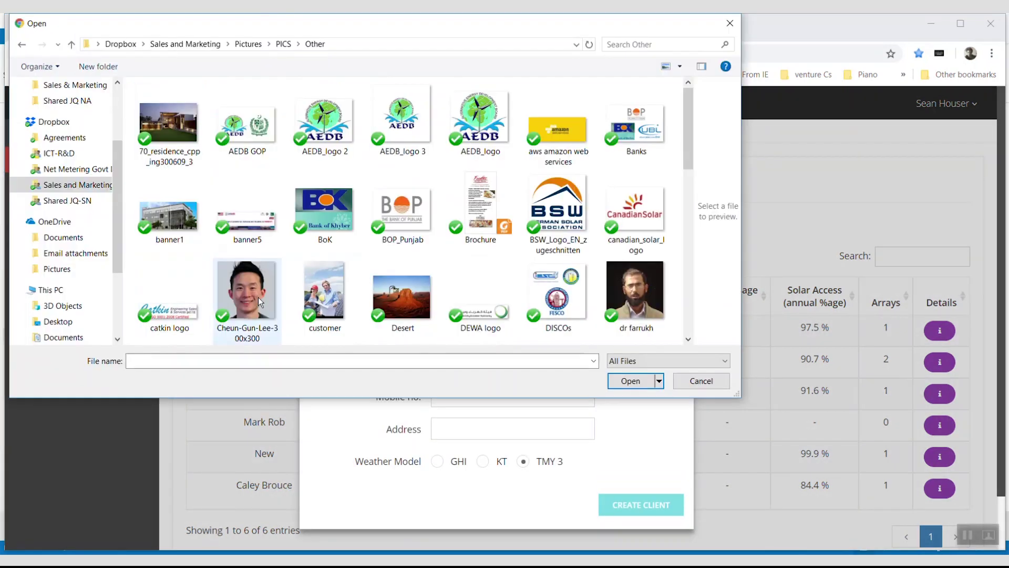
double_click(257, 298)
click(476, 335)
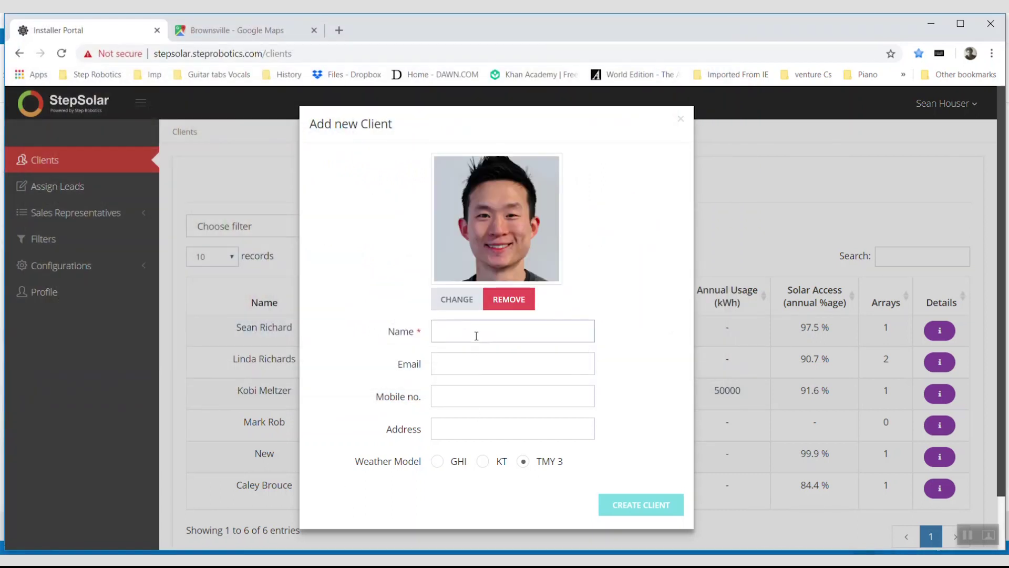
click(472, 354)
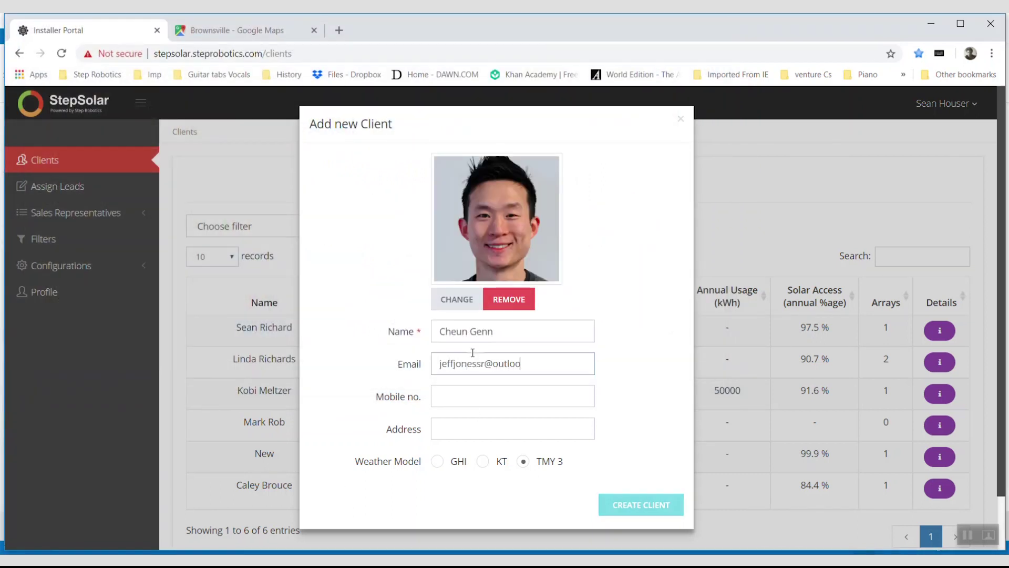
click(465, 395)
click(467, 438)
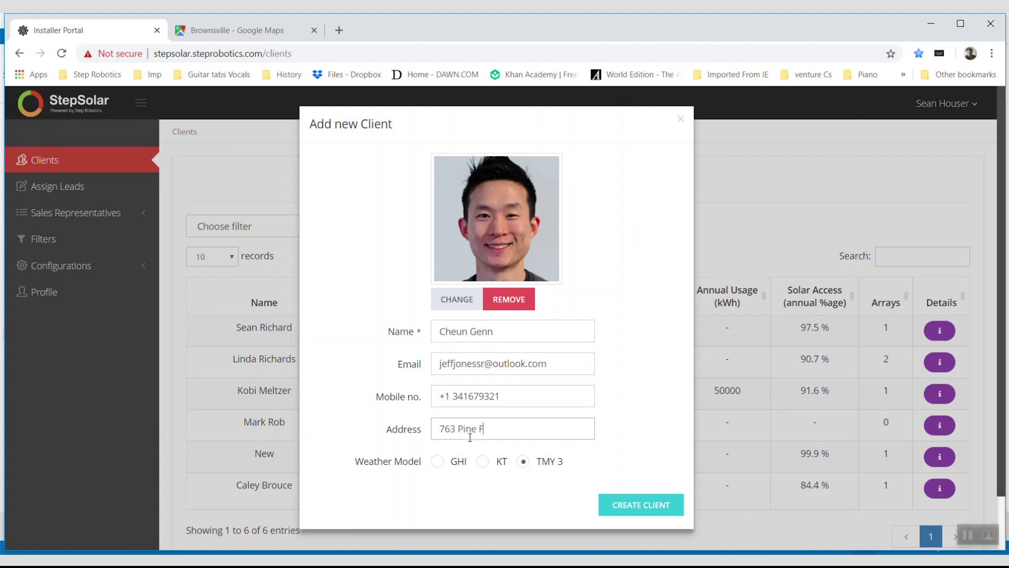
click(641, 504)
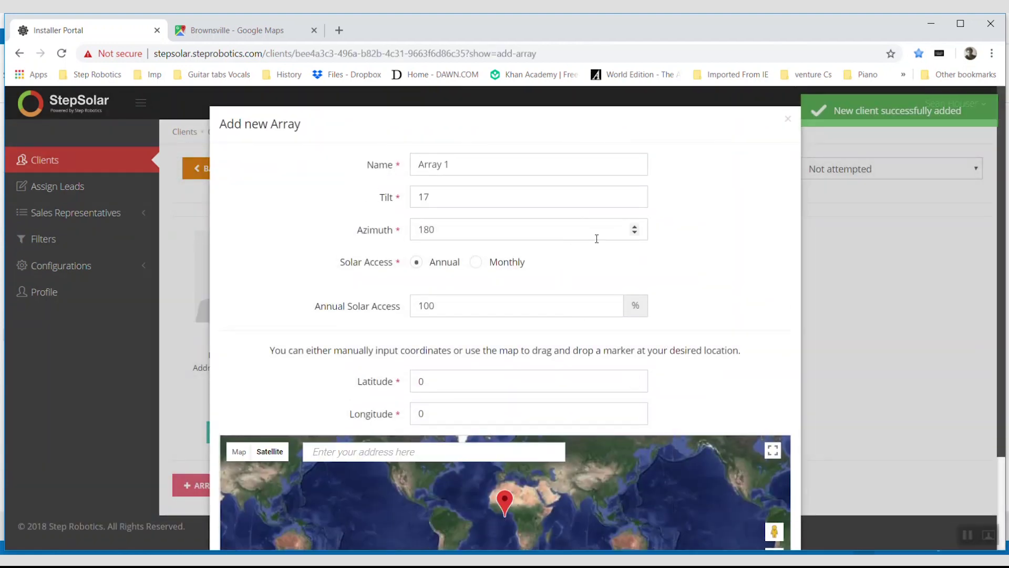
Step: Set annual solar access to 95%, map the array at the Brownsville 'Falls' address, and create it
click(614, 308)
click(611, 309)
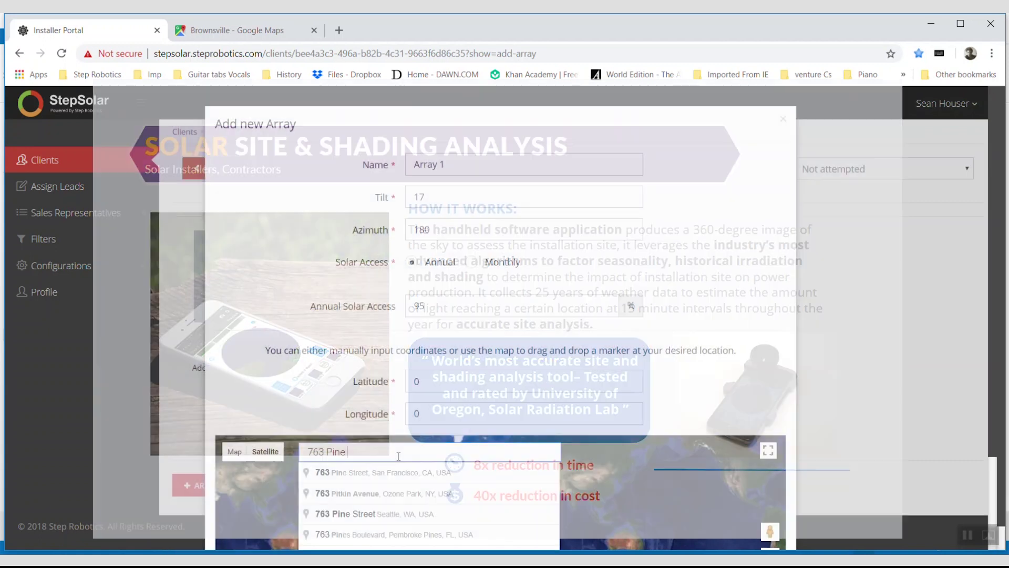
text(Falls)
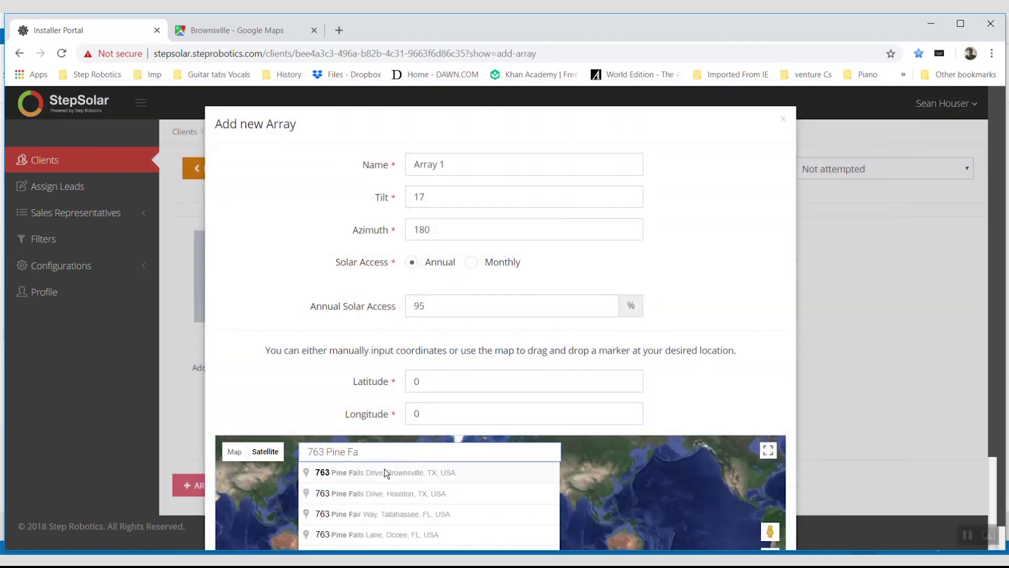
click(384, 472)
scroll(1002, 361, down, 2)
click(775, 439)
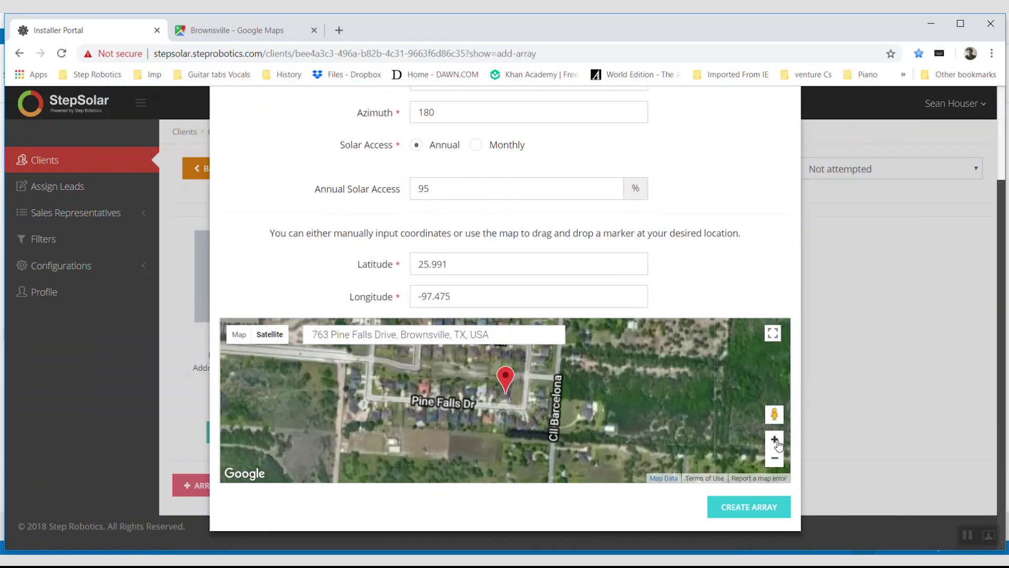
click(775, 438)
click(742, 506)
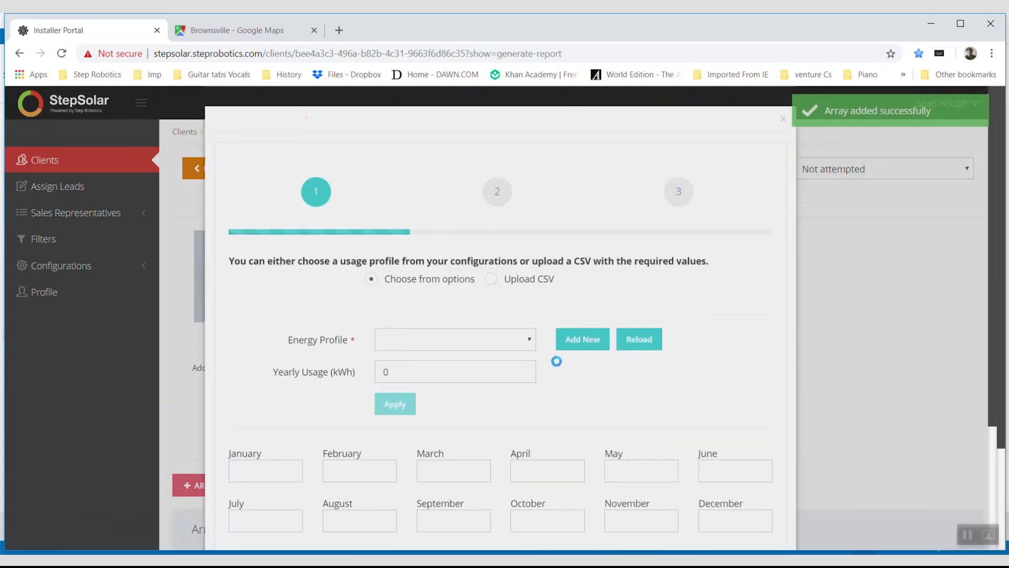
Step: Choose the Average Residential Load profile and apply 9000 kWh yearly usage
scroll(526, 345, down, 3)
click(527, 170)
scroll(520, 372, down, 5)
scroll(513, 405, down, 3)
scroll(494, 412, down, 1)
click(464, 374)
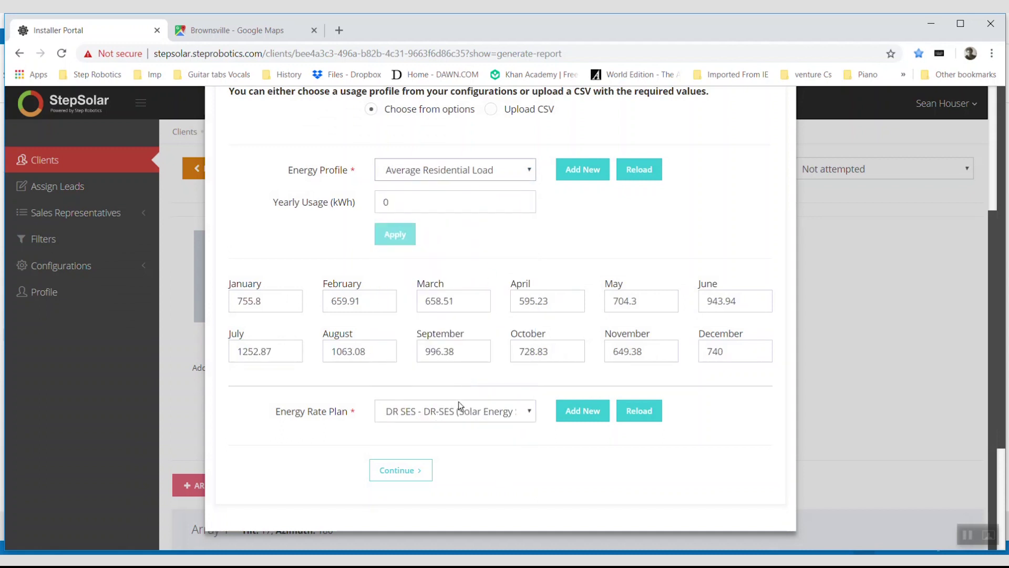
click(389, 202)
text(9000)
click(395, 235)
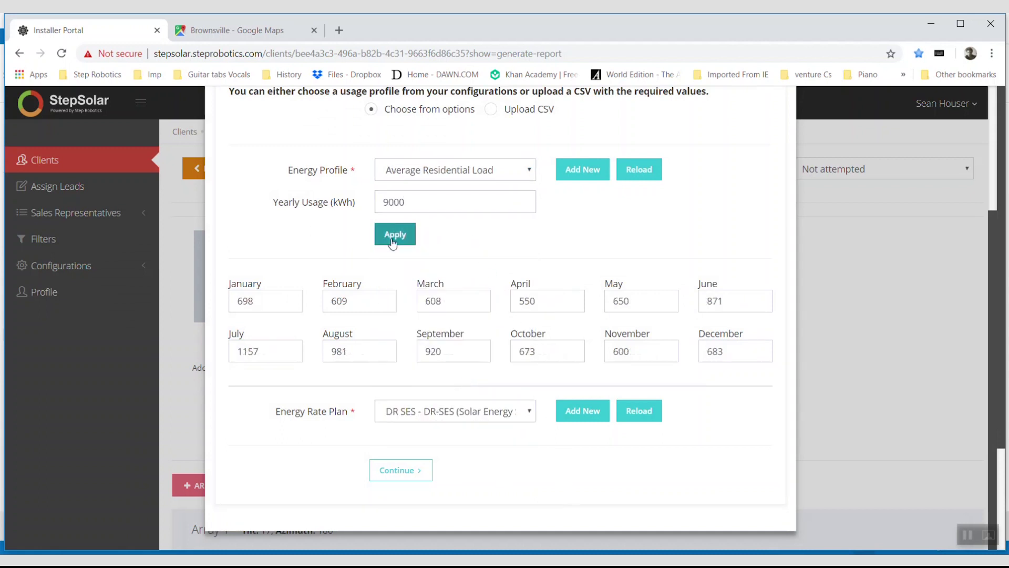
click(400, 470)
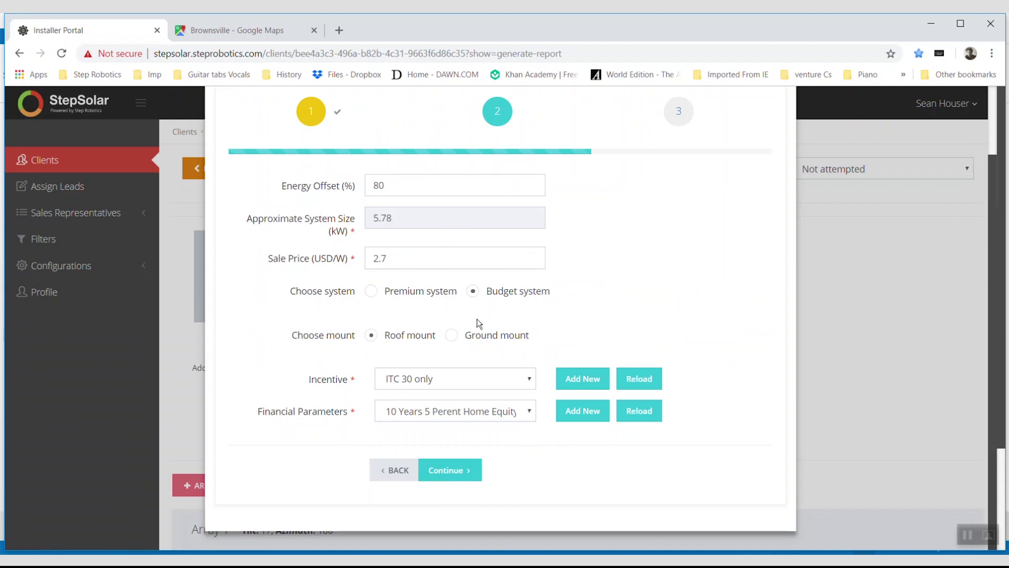
Step: Set sale price to 3 USD/W with 5 Years 5 Percent Home Equity financing
mouse_move(449, 258)
drag(446, 259, 296, 264)
text(3)
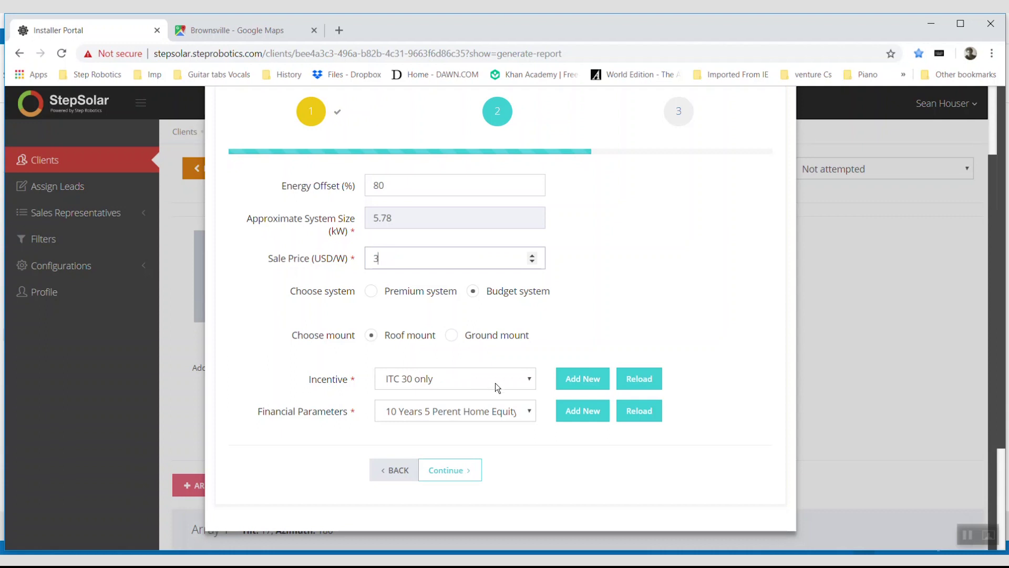
click(523, 415)
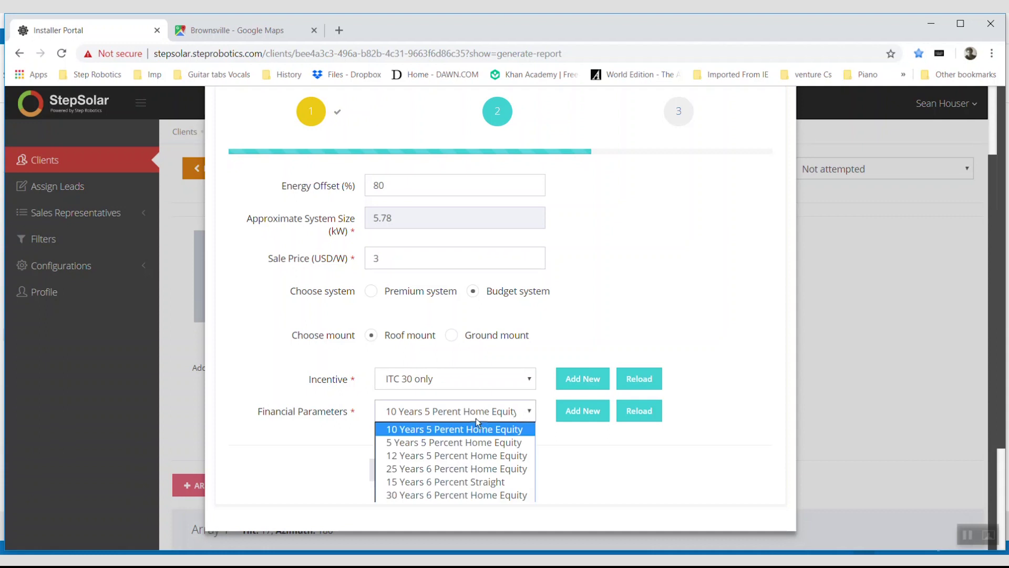
click(460, 443)
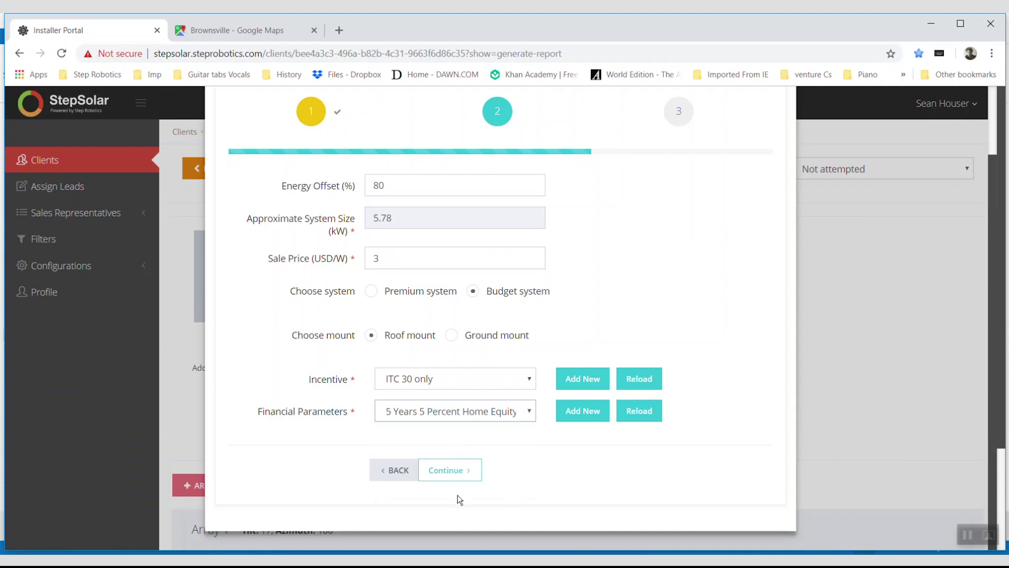
click(451, 472)
Step: Select the Canadian Solar CSI-5000TL 240V inverter
click(523, 138)
text(canad)
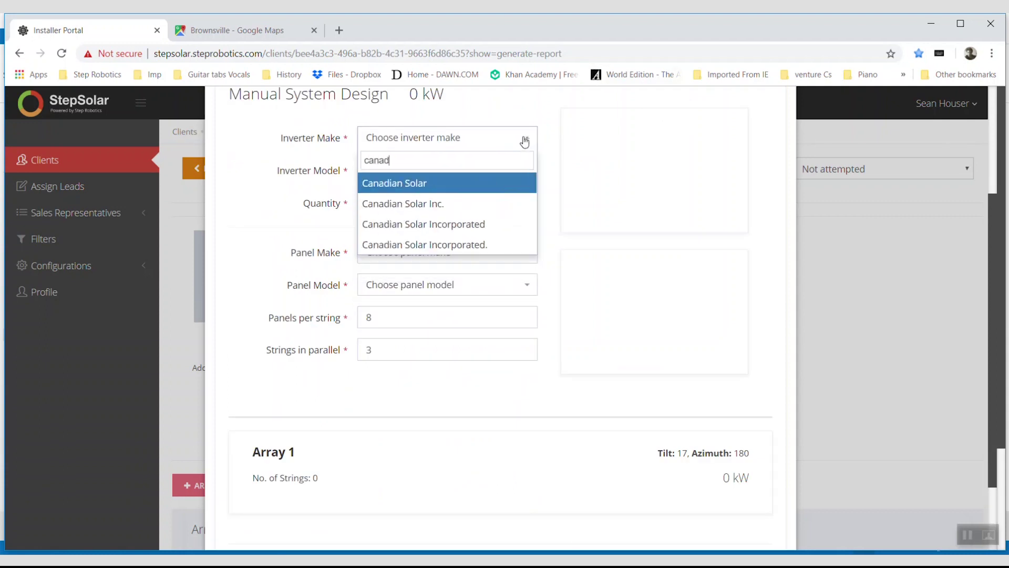
key(Return)
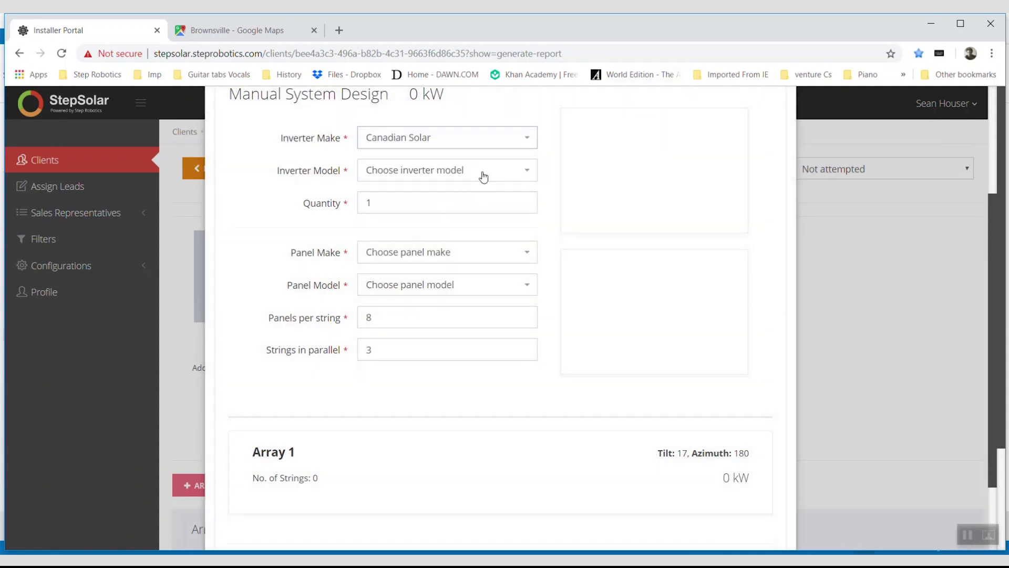
click(480, 173)
text(5)
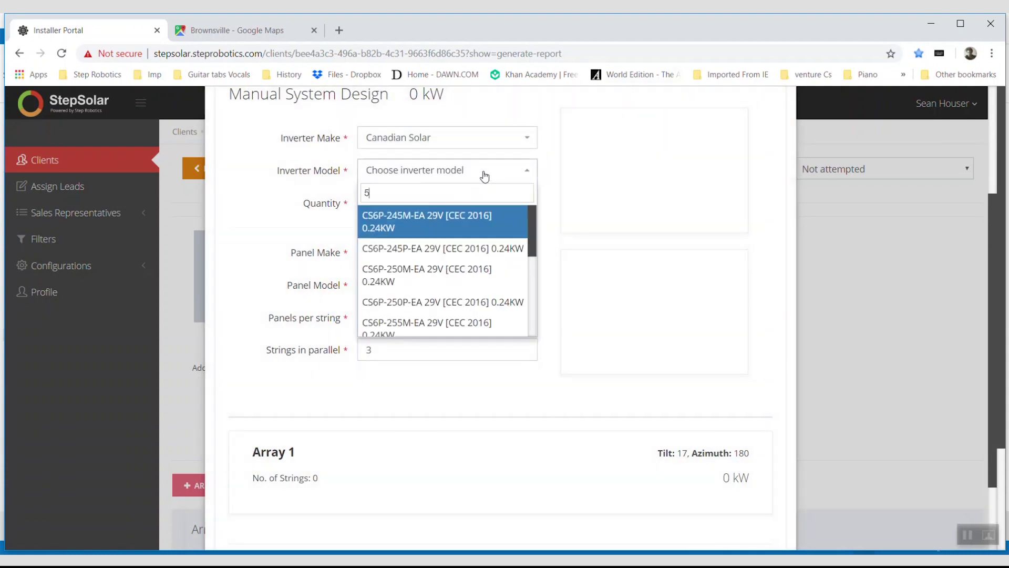
text(00)
click(494, 252)
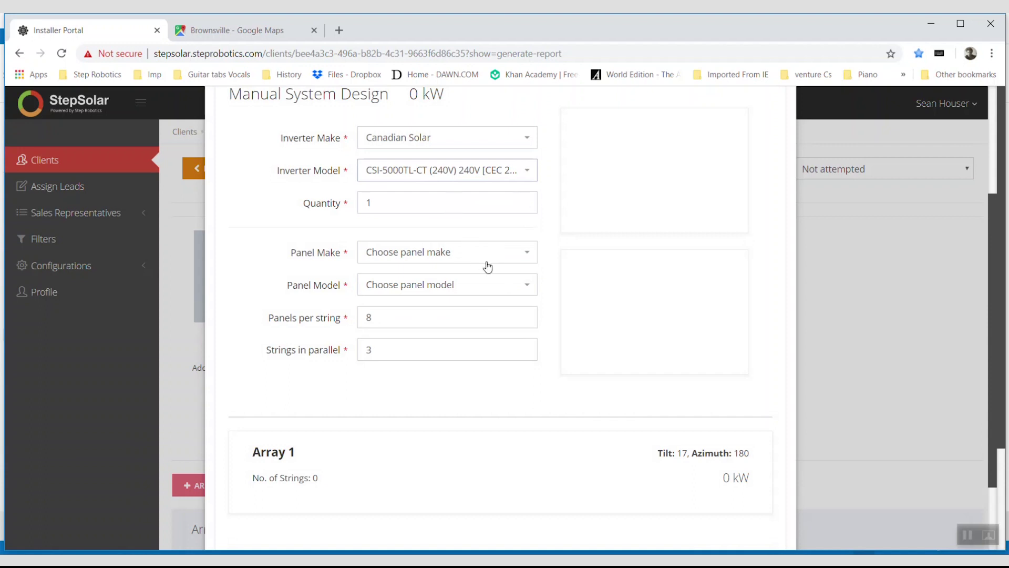
Step: Use TALESUN TP672P 330W panels in two parallel strings and submit the design
click(518, 254)
text(tale)
click(439, 297)
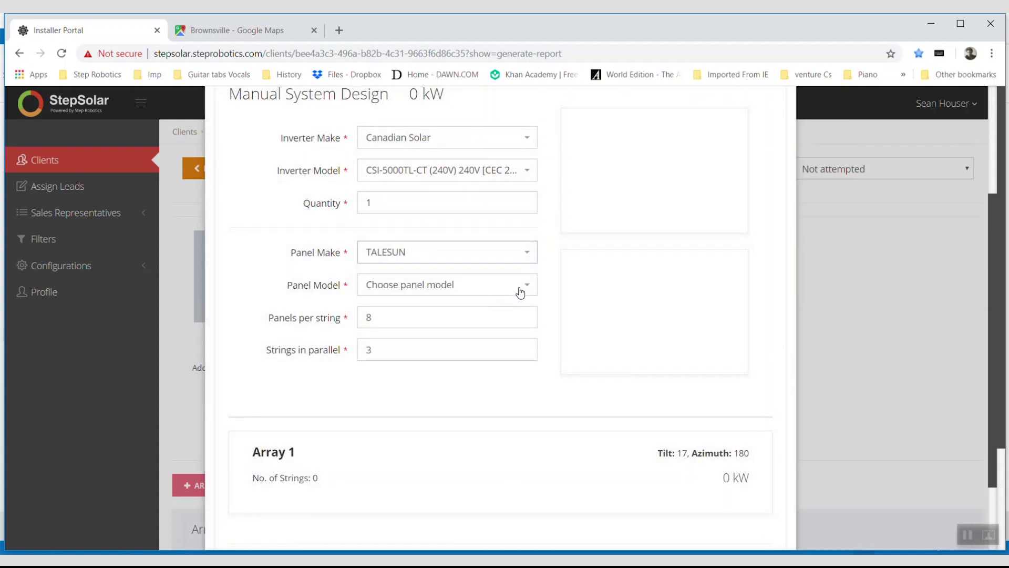
click(520, 293)
text(30)
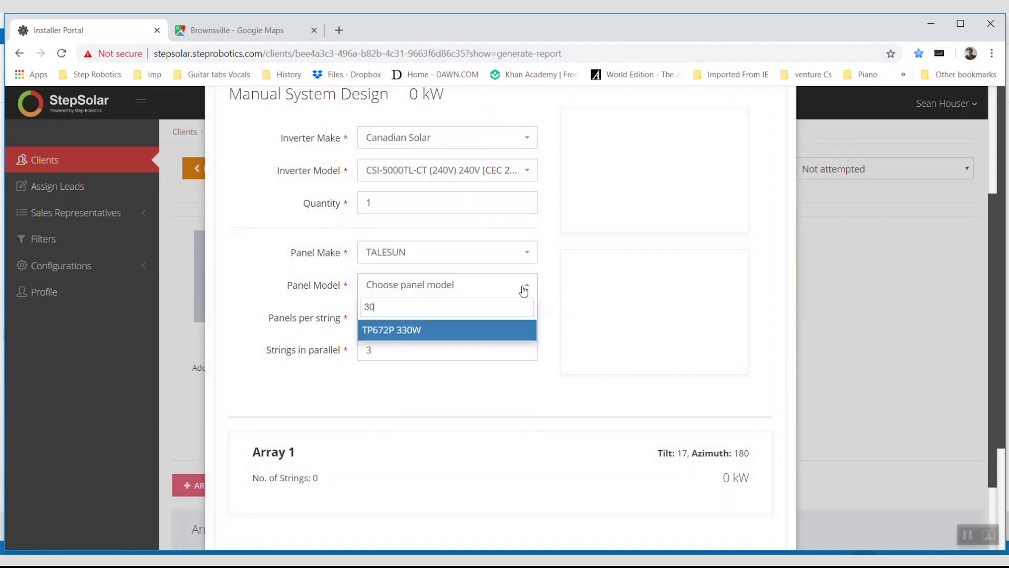
click(505, 333)
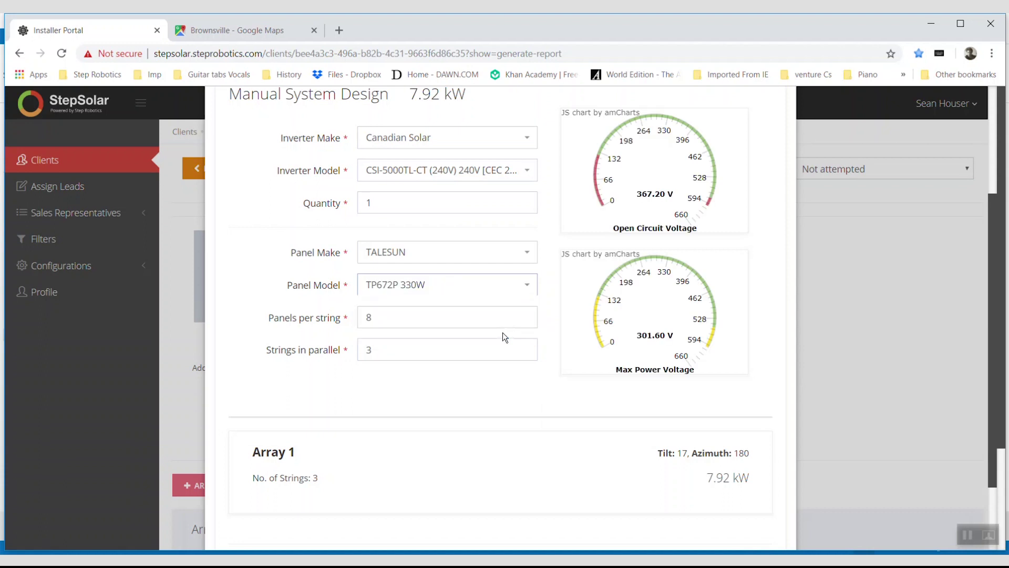
click(525, 353)
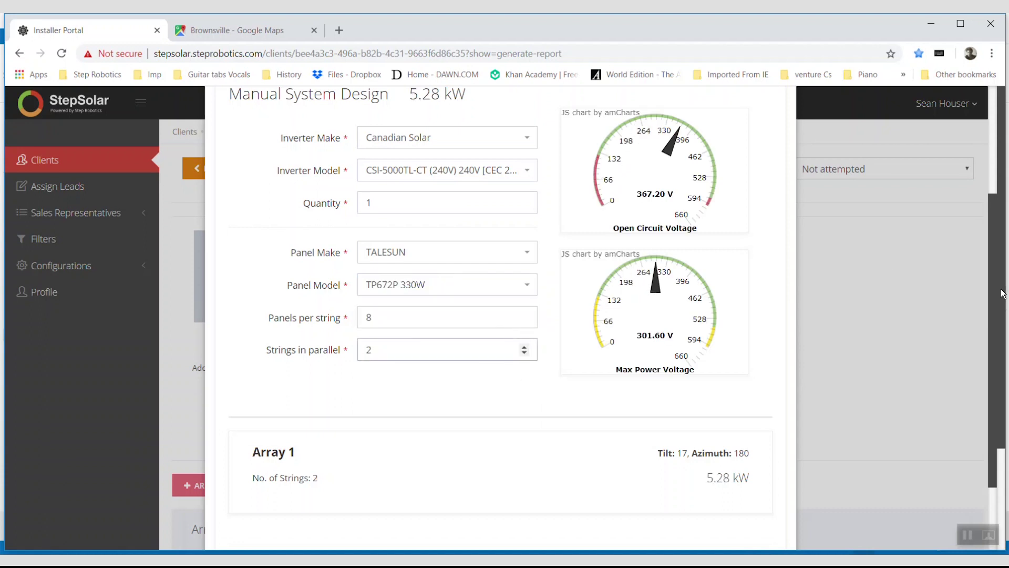
scroll(683, 289, down, 2)
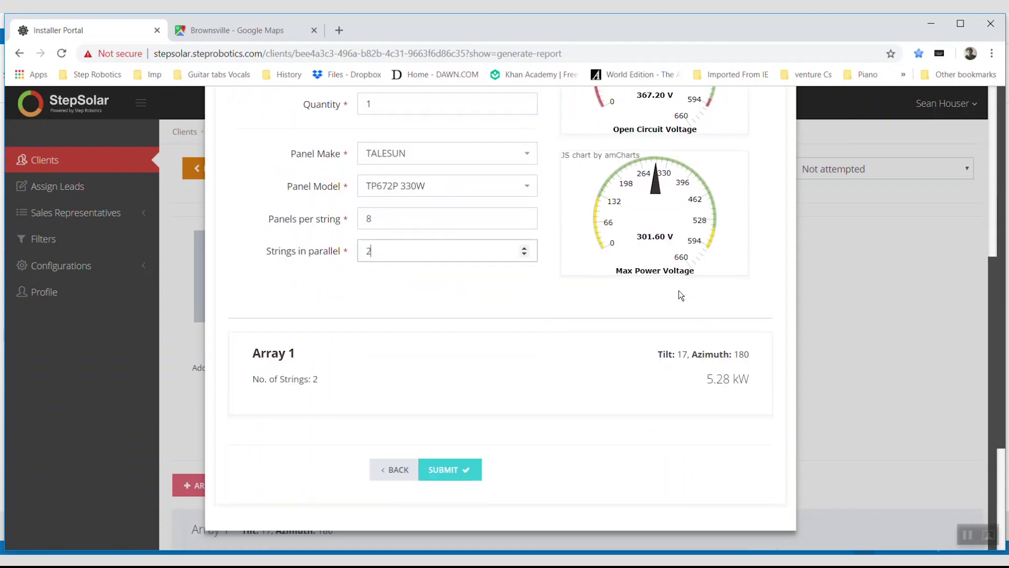
click(455, 470)
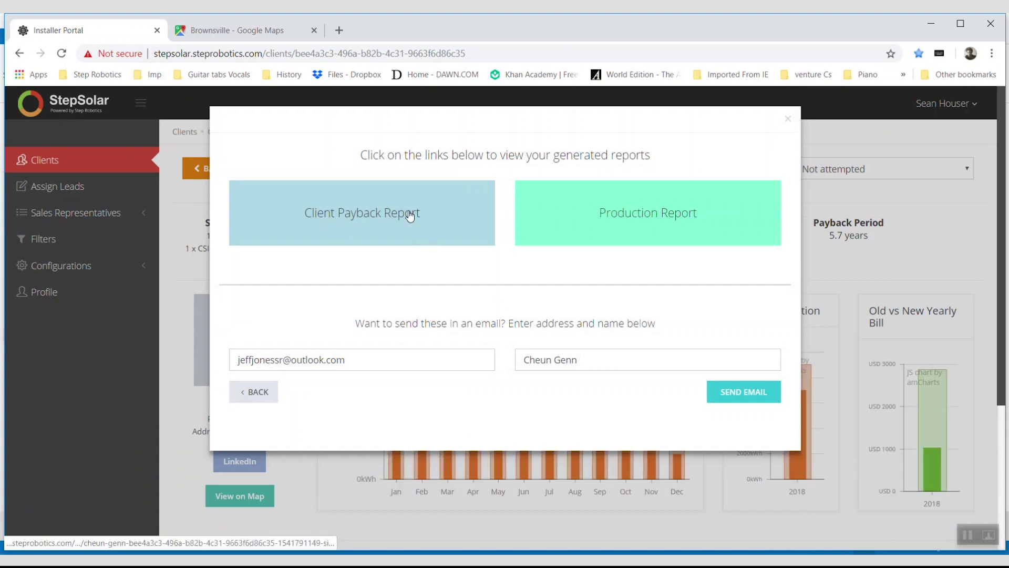
Step: Review the Client Payback Report, then email both reports to the client
click(410, 215)
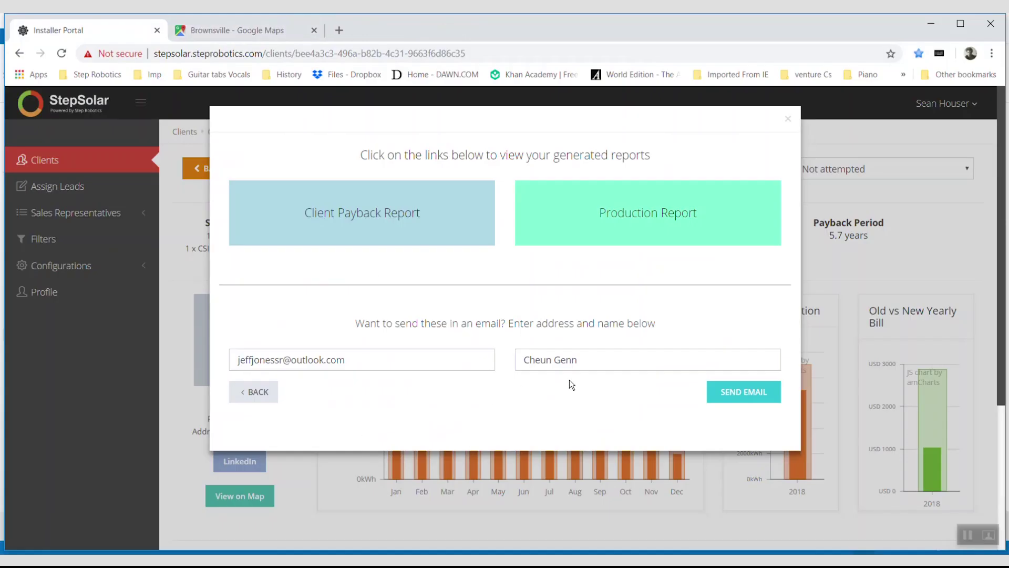
click(744, 394)
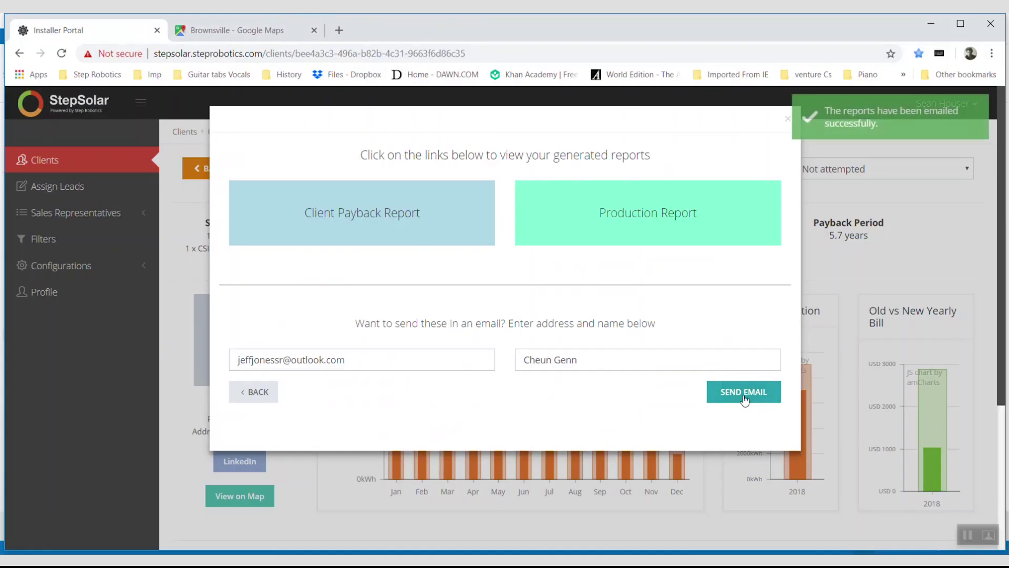